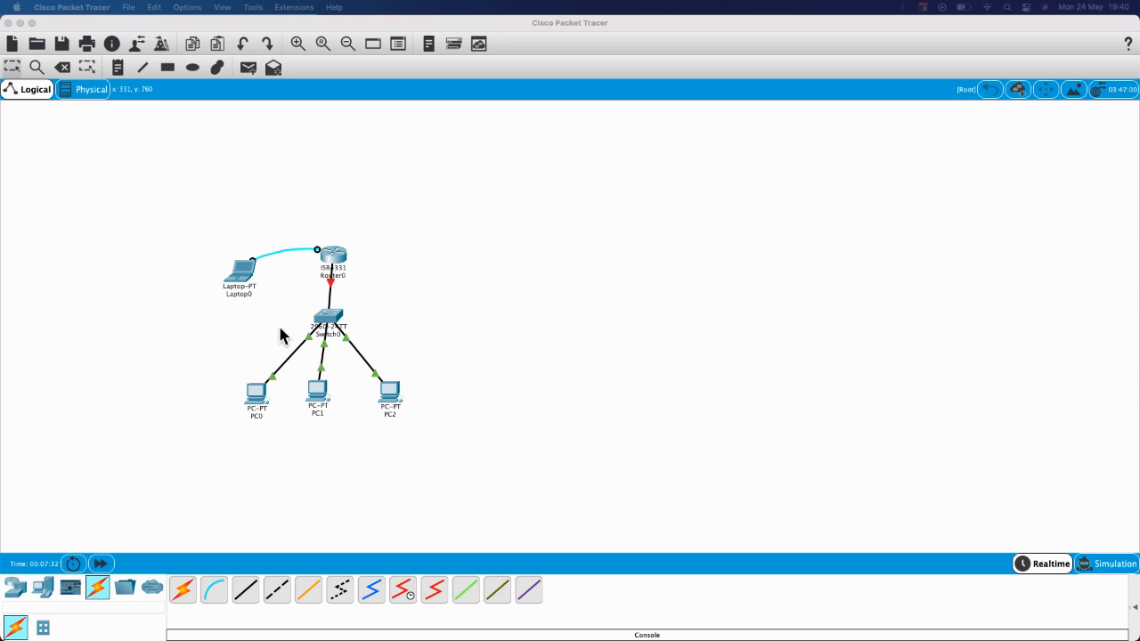
Step: Open a terminal session on Laptop0 to the router with the port settings 9600, 8, None, 1, None
{"action": "left_click", "coordinate": [245, 287]}
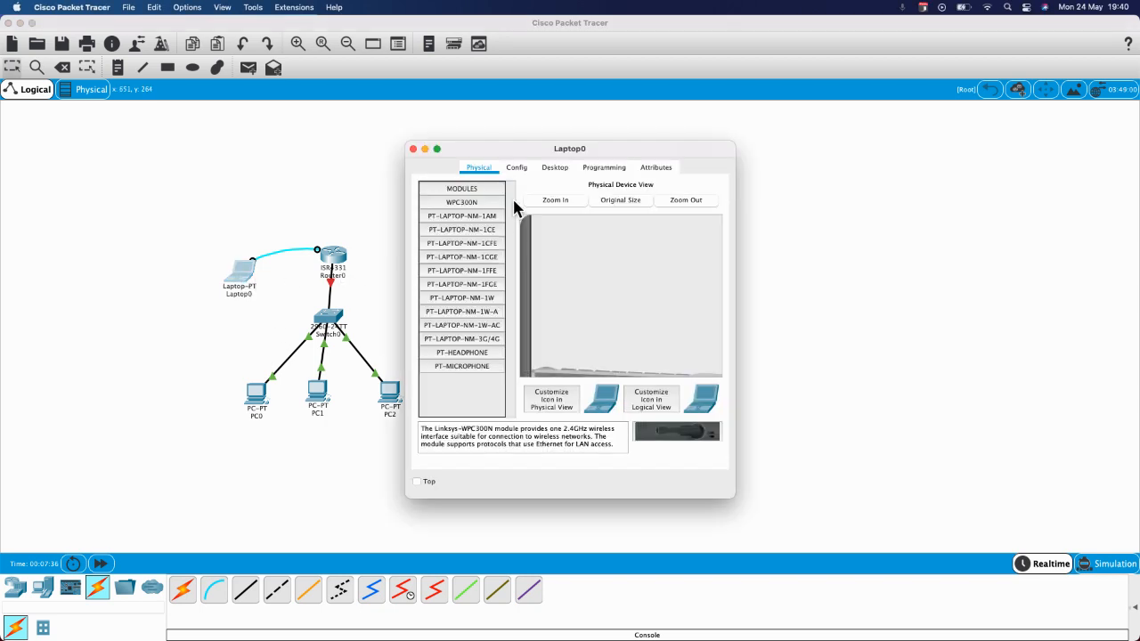
{"action": "left_click", "coordinate": [519, 167]}
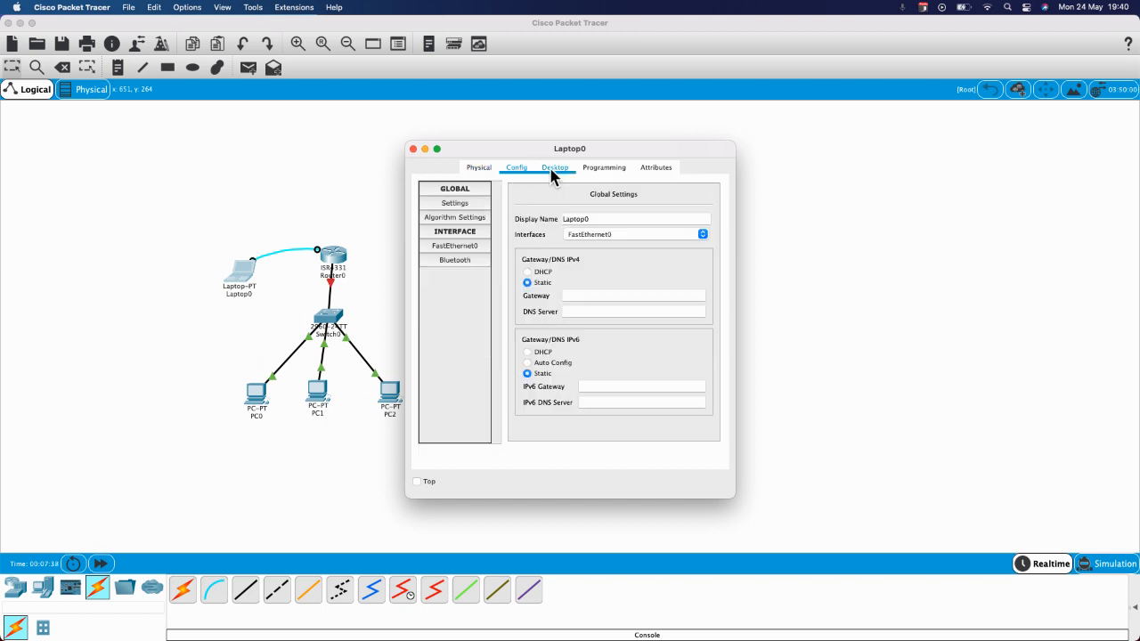
{"action": "left_click", "coordinate": [552, 169]}
{"action": "left_click", "coordinate": [594, 212]}
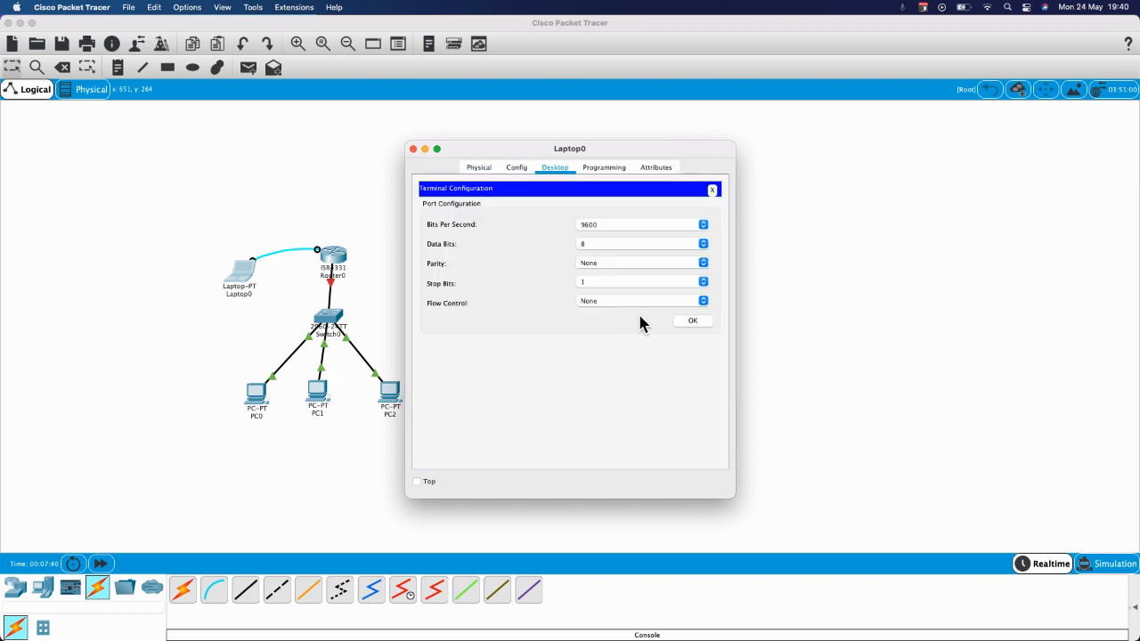
{"action": "left_click", "coordinate": [691, 321]}
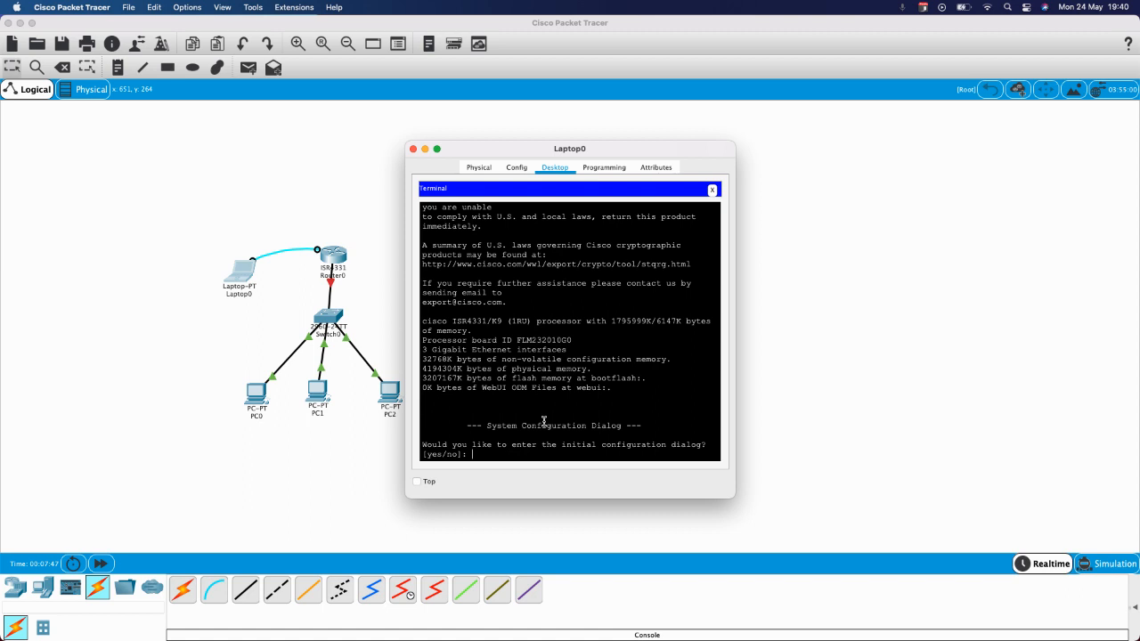
Step: Decline the router's initial configuration dialog and start the command-line session
{"action": "type", "text": "n"}
{"action": "key", "text": "Return"}
{"action": "key", "text": "Return"}
{"action": "key", "text": "Return"}
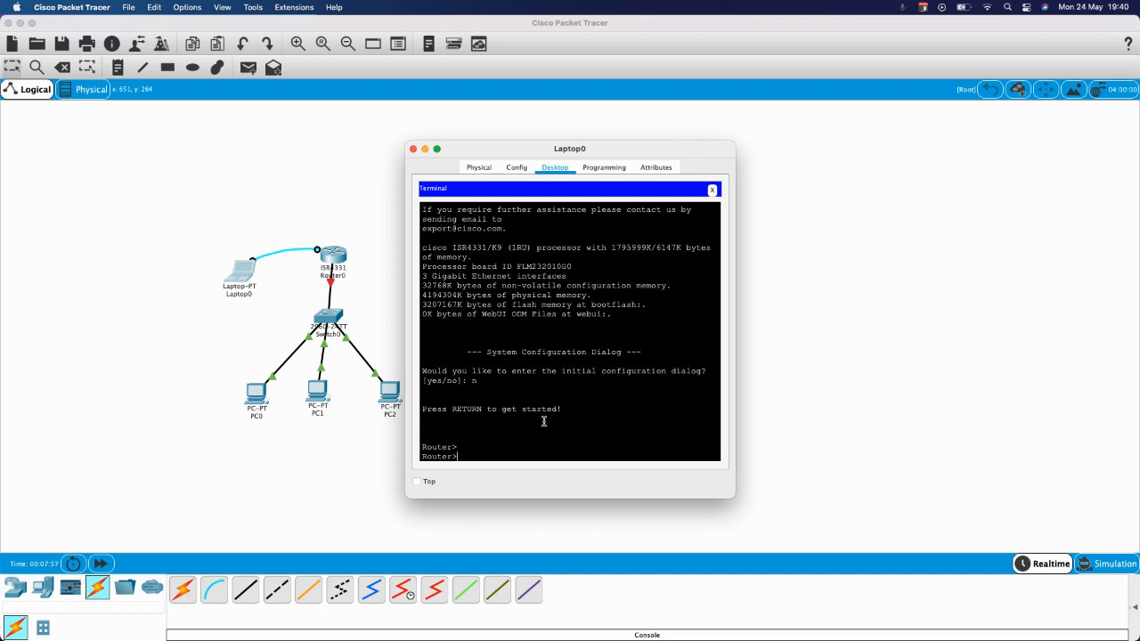
Step: Enter privileged mode on the router with the enable command
{"action": "type", "text": "enabkle"}
{"action": "key", "text": "BackSpace"}
{"action": "key", "text": "BackSpace"}
{"action": "type", "text": "enable"}
{"action": "key", "text": "Return"}
{"action": "key", "text": "Return"}
{"action": "key", "text": "Return"}
Step: Enter global configuration mode with configure terminal and set the router's hostname to R1
{"action": "type", "text": "c"}
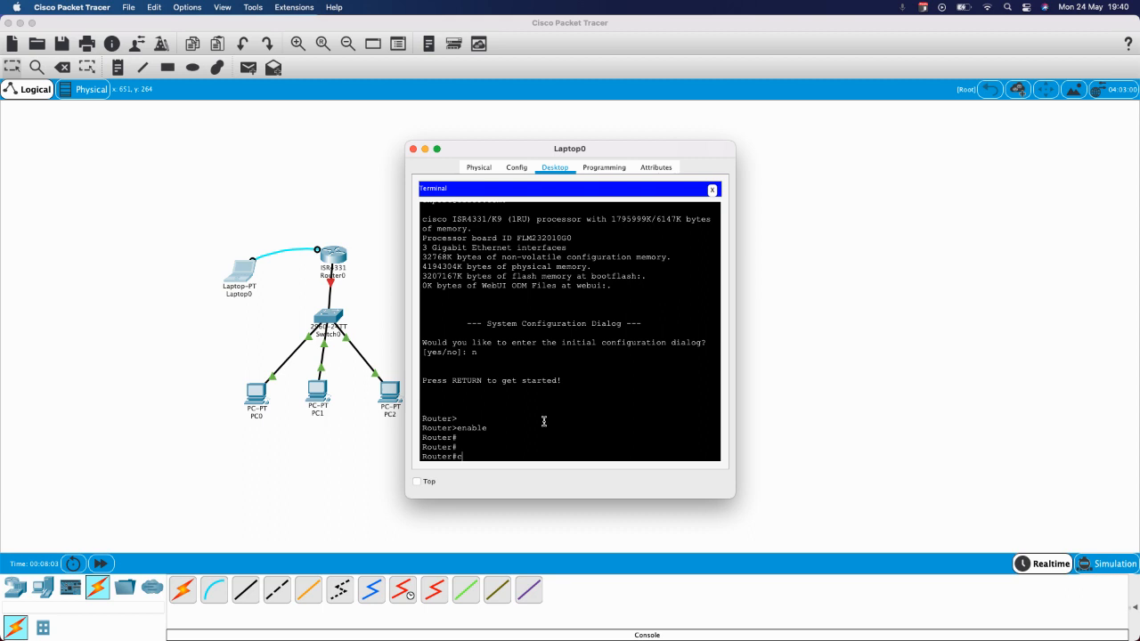
{"action": "type", "text": "onfigure t"}
{"action": "key", "text": "Tab"}
{"action": "key", "text": "Return"}
{"action": "key", "text": "Return"}
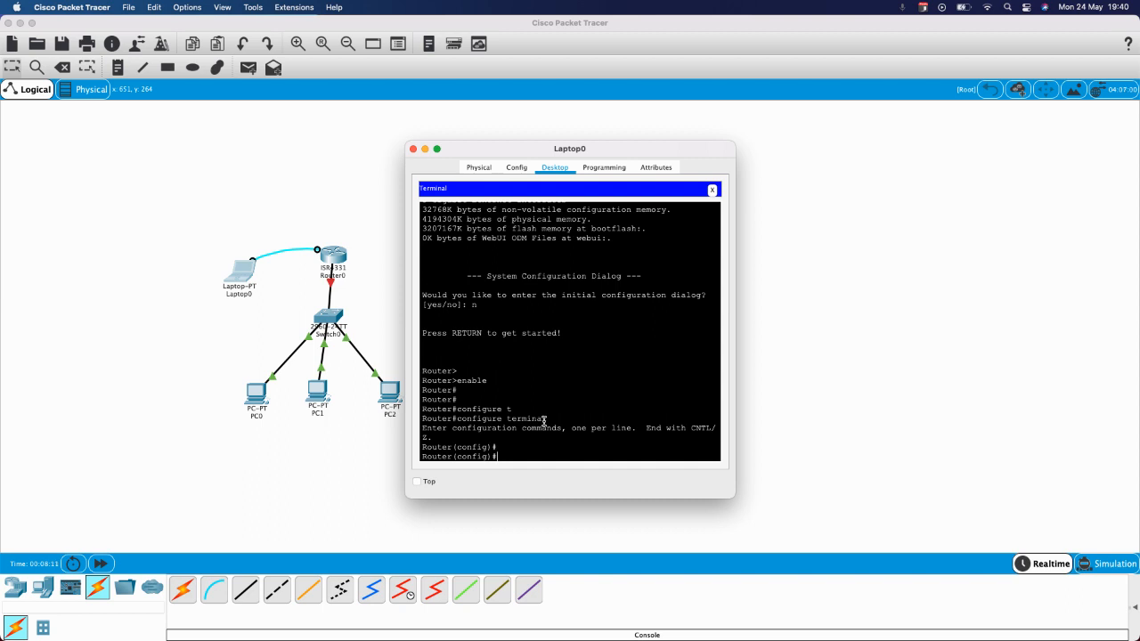
{"action": "type", "text": "hostname R1"}
{"action": "key", "text": "Return"}
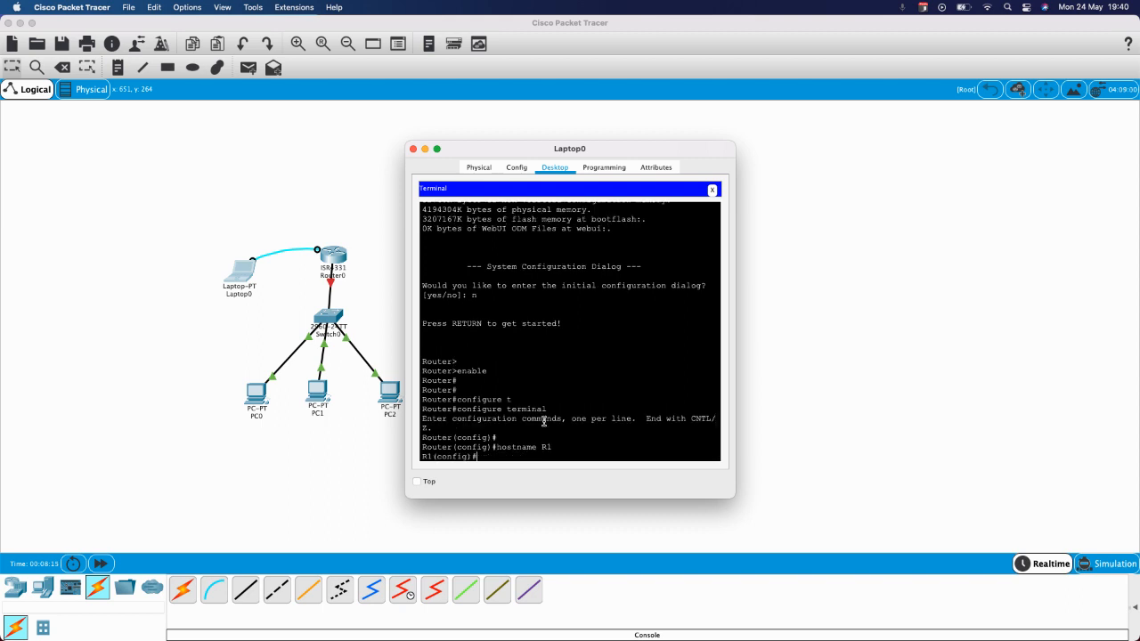
Step: Assign IP address 192.168.1.1 with mask 255.255.255.0 to R1's interface gigabitEthernet0/0/0
{"action": "type", "text": "interface gig"}
{"action": "key", "text": "Tab"}
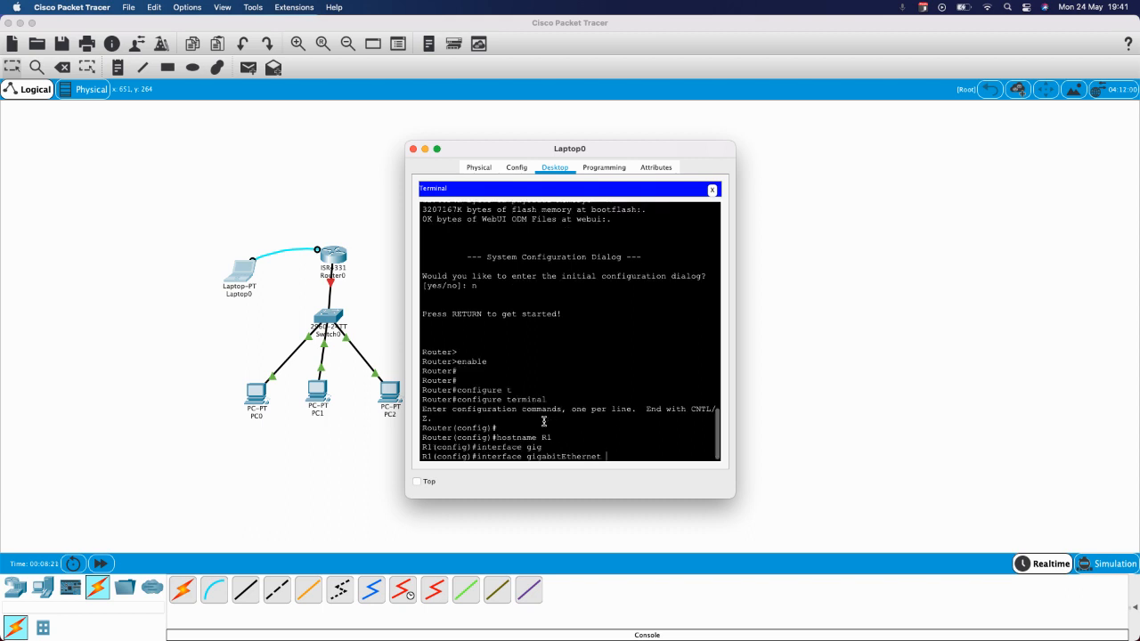
{"action": "type", "text": "0/0/0"}
{"action": "key", "text": "Return"}
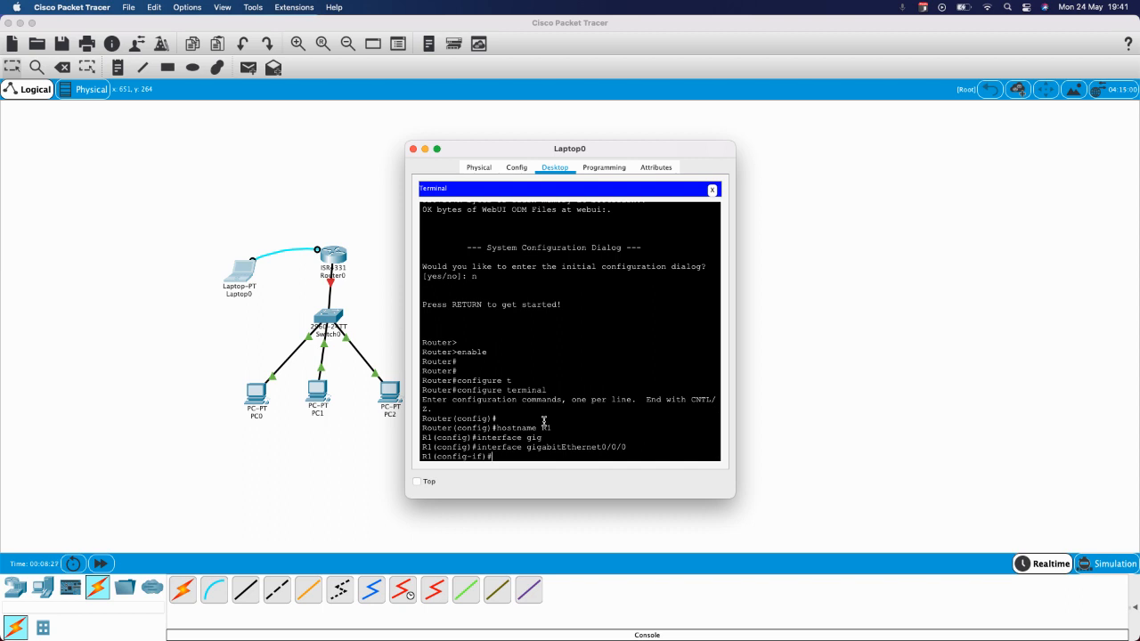
{"action": "type", "text": "ip address"}
{"action": "type", "text": "192.168.1.1 255.255.255.0"}
{"action": "key", "text": "Return"}
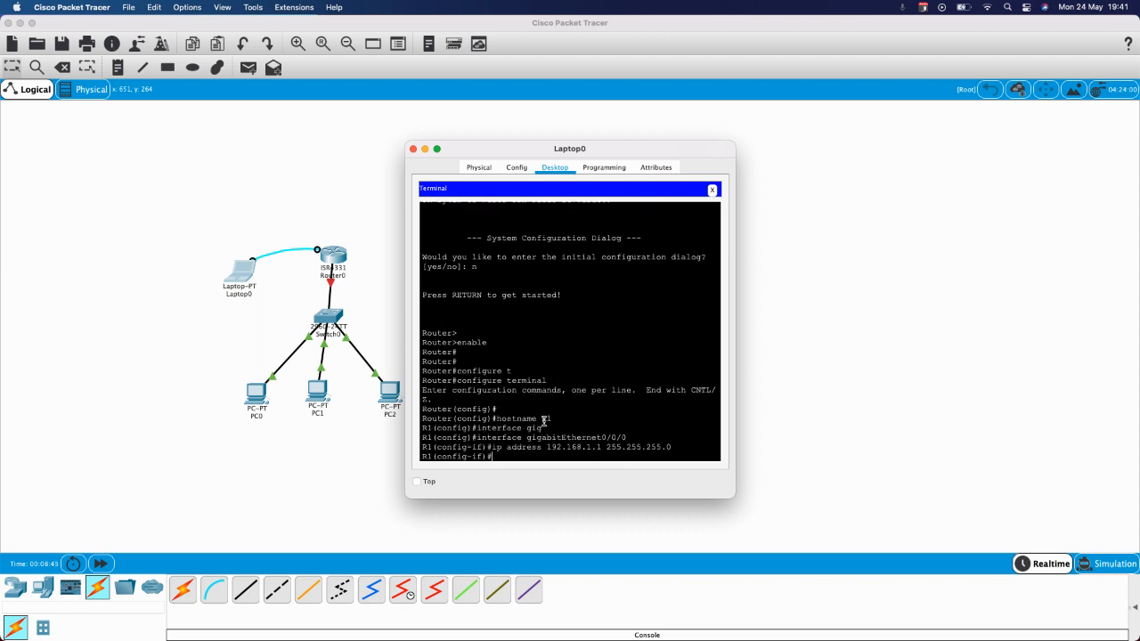
Step: Activate the gigabitEthernet0/0/0 interface with no shutdown and return to global configuration mode
{"action": "type", "text": "no shutdown"}
{"action": "key", "text": "Return"}
{"action": "key", "text": "Return"}
{"action": "key", "text": "Return"}
{"action": "key", "text": "Return"}
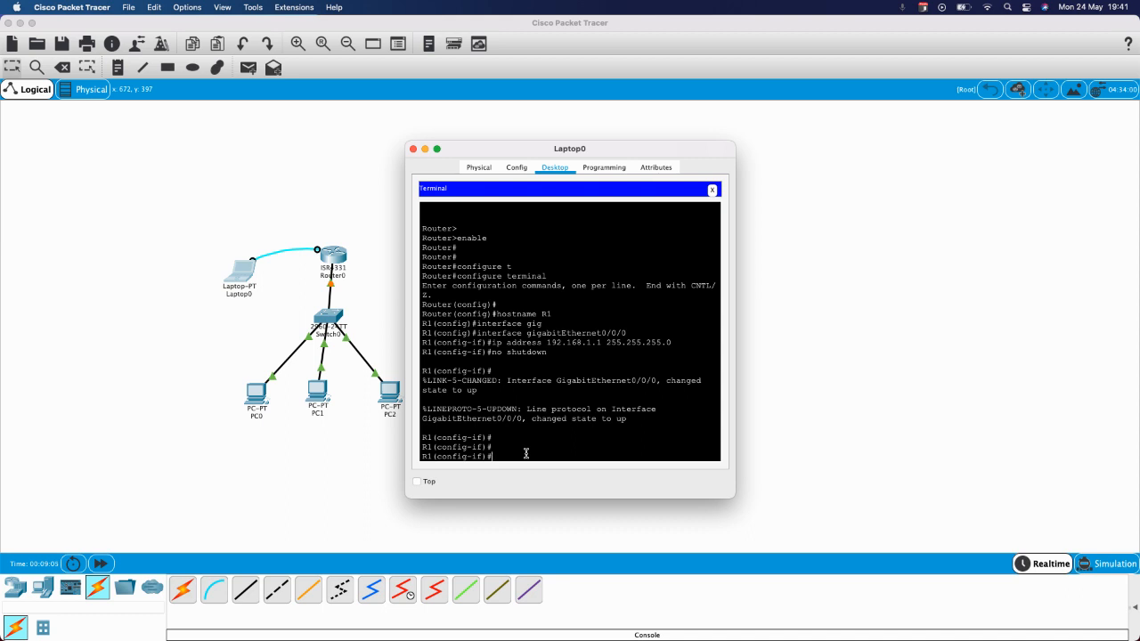
{"action": "type", "text": "exit"}
{"action": "key", "text": "Return"}
{"action": "key", "text": "Return"}
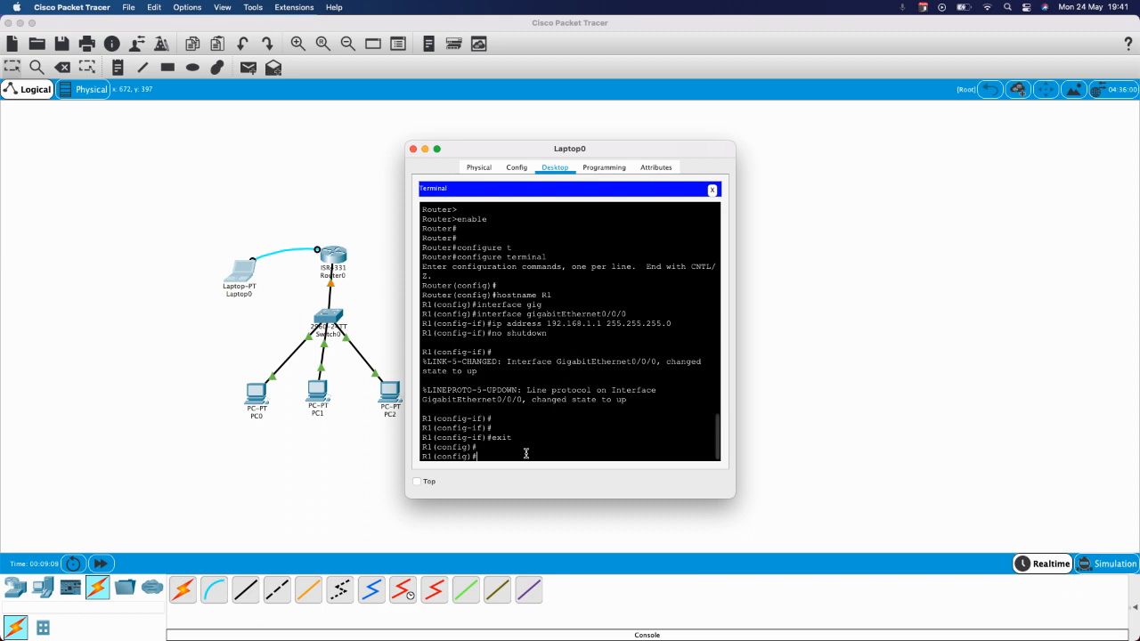
Step: Create a DHCP pool named NET1 on R1
{"action": "type", "text": "ip dhcp pool NET1"}
{"action": "key", "text": "Return"}
{"action": "key", "text": "Return"}
{"action": "key", "text": "Return"}
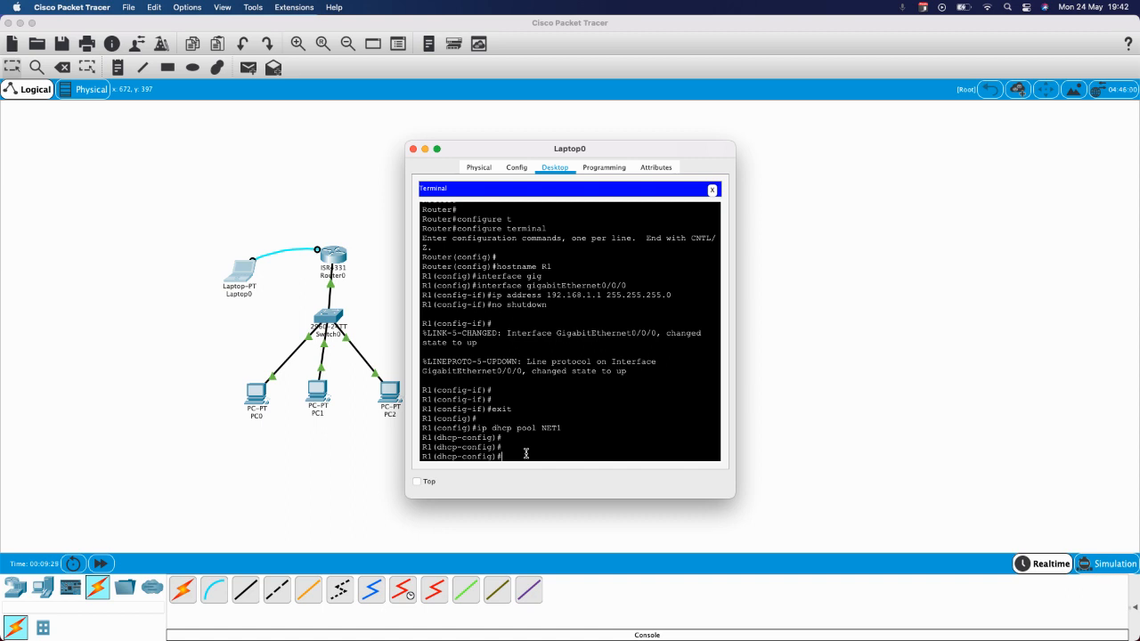
Step: Set the NET1 pool's network to 192.168.1.0 with mask 255.255.255.0
{"action": "type", "text": "network 192.168.10 255.255.255.0"}
{"action": "key", "text": "Return"}
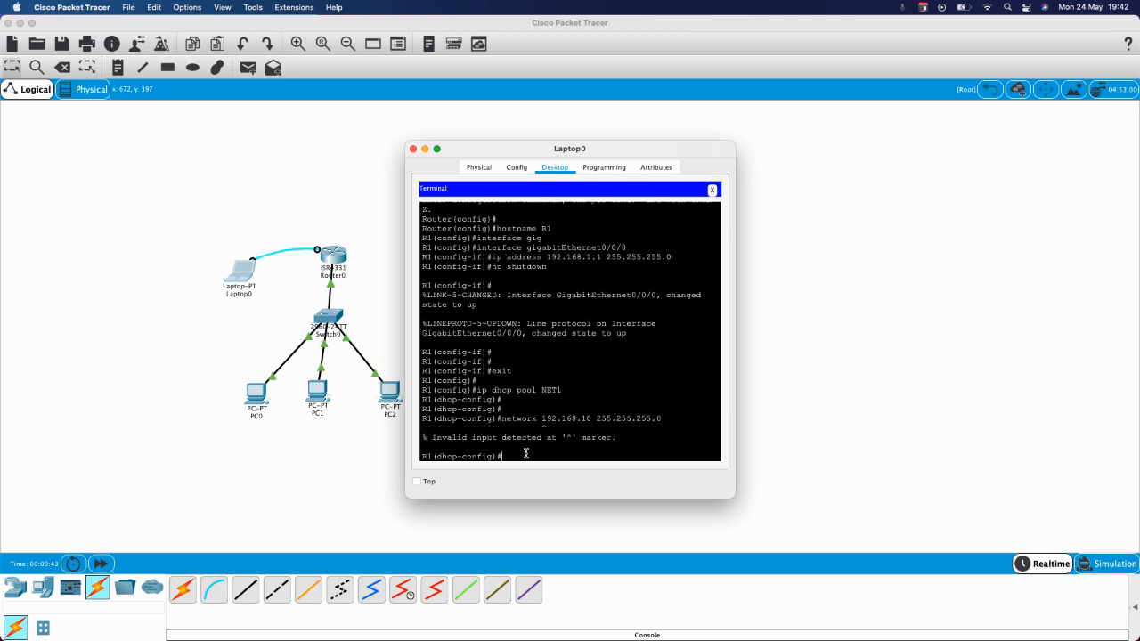
{"action": "key", "text": "Up"}
{"action": "type", "text": "."}
{"action": "key", "text": "Return"}
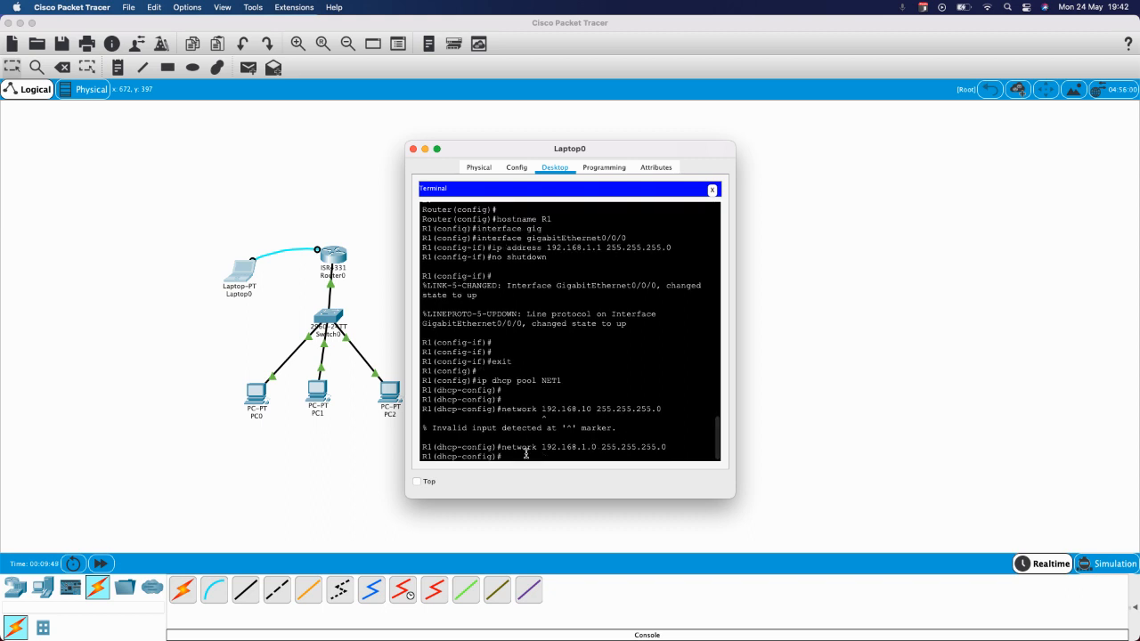
{"action": "key", "text": "Return"}
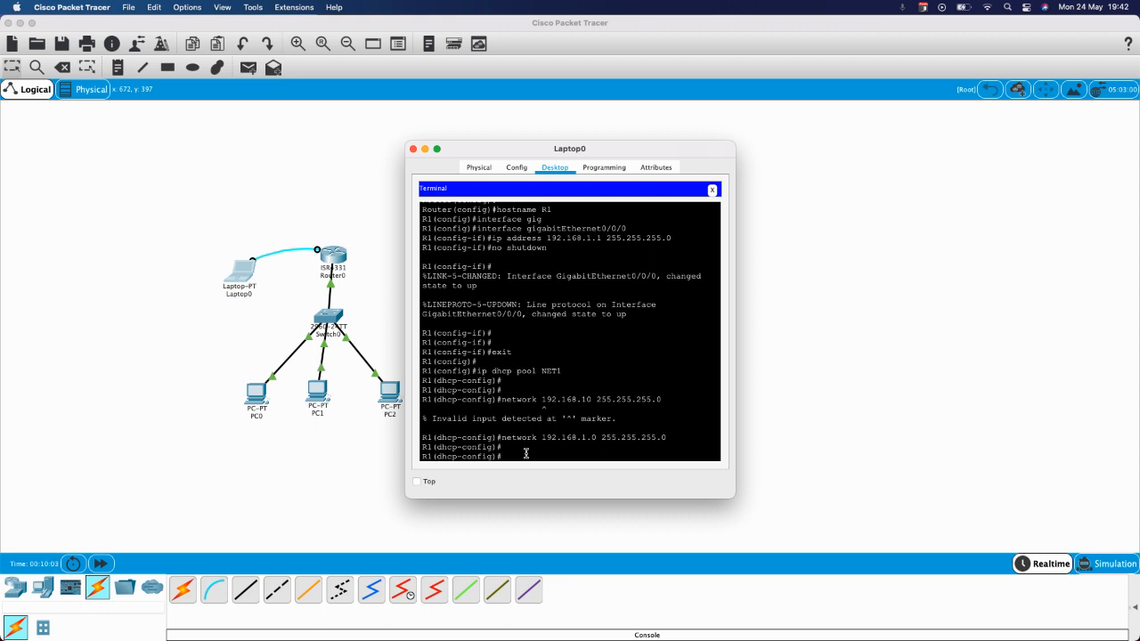
Step: Set the NET1 pool's default router to 192.168.1.1 and exit the DHCP pool configuration
{"action": "type", "text": "default-router 192.168.1.1"}
{"action": "key", "text": "Return"}
{"action": "key", "text": "Return"}
{"action": "key", "text": "Return"}
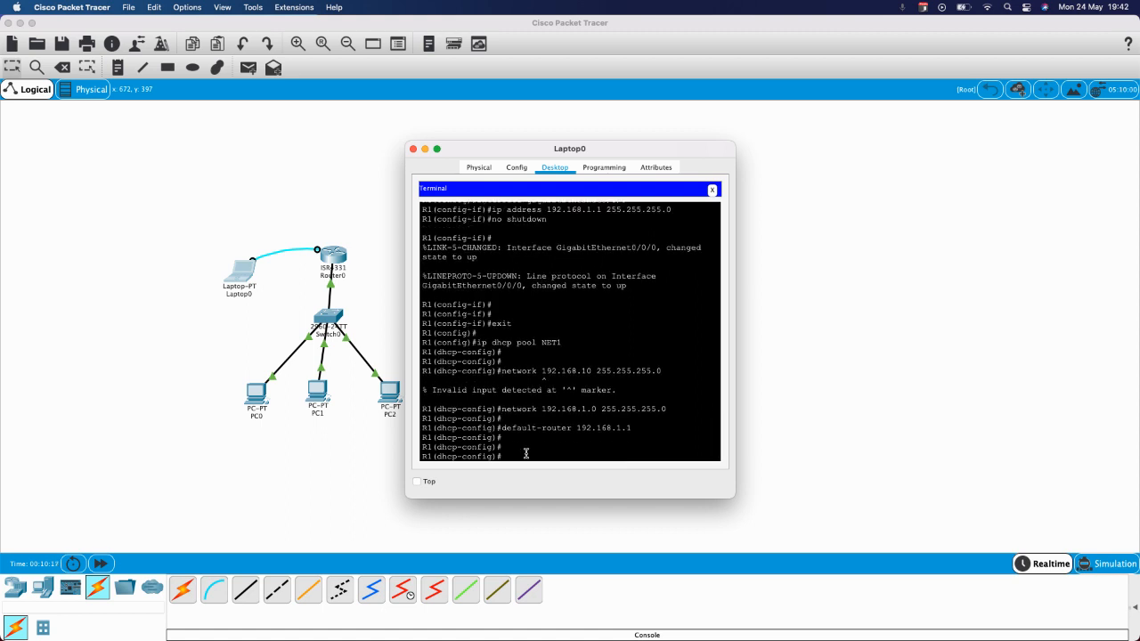
{"action": "type", "text": "exit"}
{"action": "key", "text": "Return"}
{"action": "key", "text": "Return"}
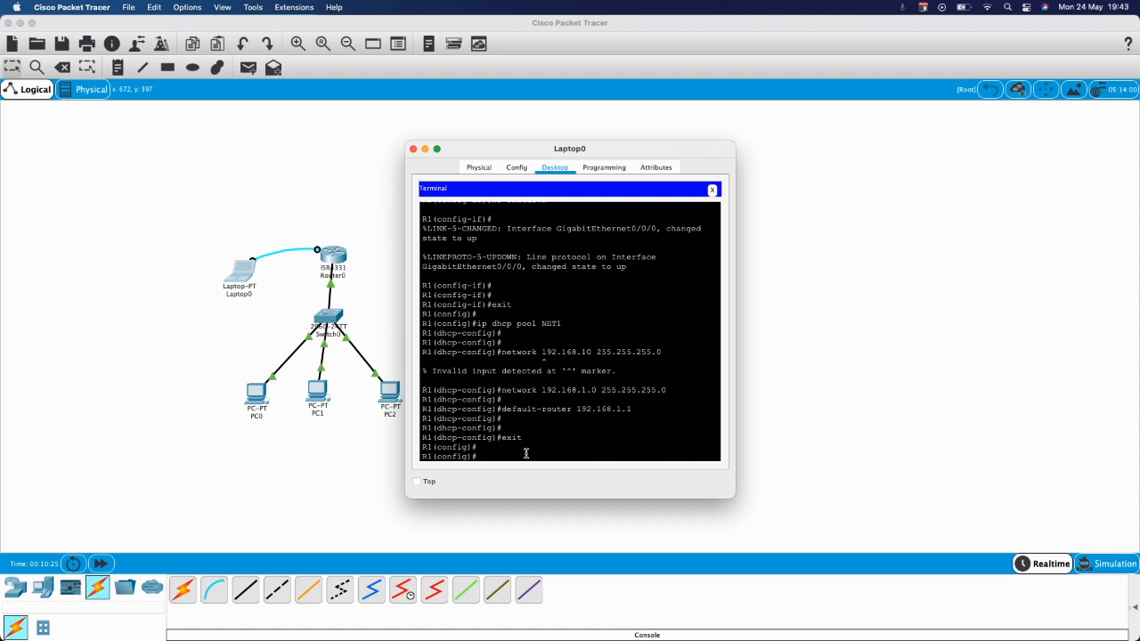
Step: Exclude the addresses 192.168.1.1 to 192.168.1.10 from DHCP assignment on R1
{"action": "type", "text": "ip dhcp"}
{"action": "key", "text": "Tab"}
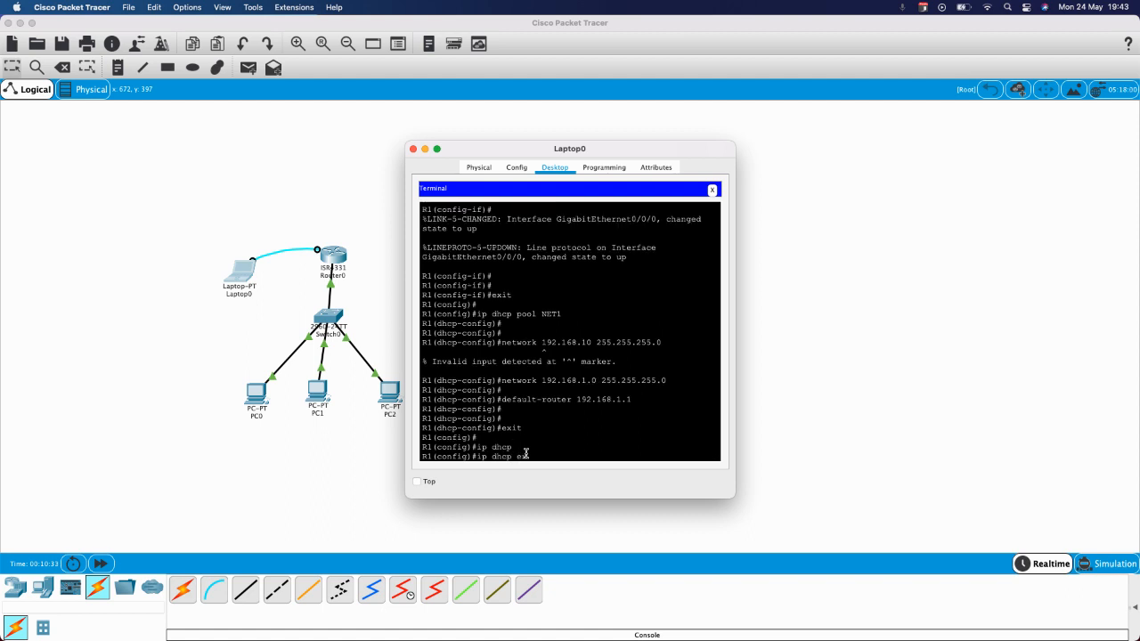
{"action": "type", "text": "ex"}
{"action": "key", "text": "Tab"}
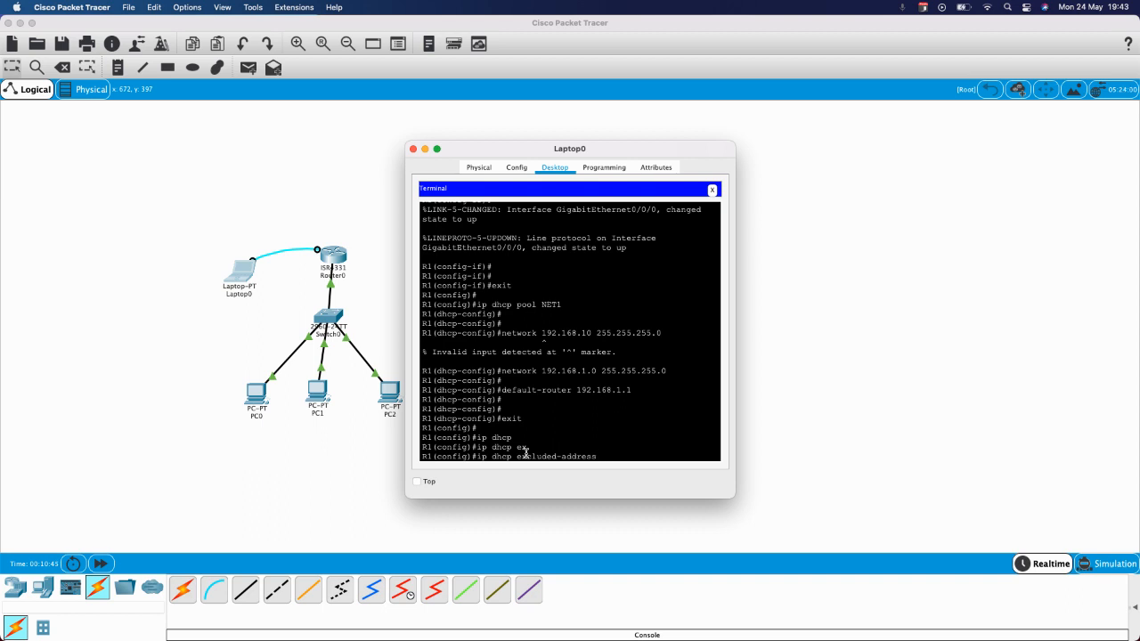
{"action": "type", "text": "192.168.1.1 192.168.1.10"}
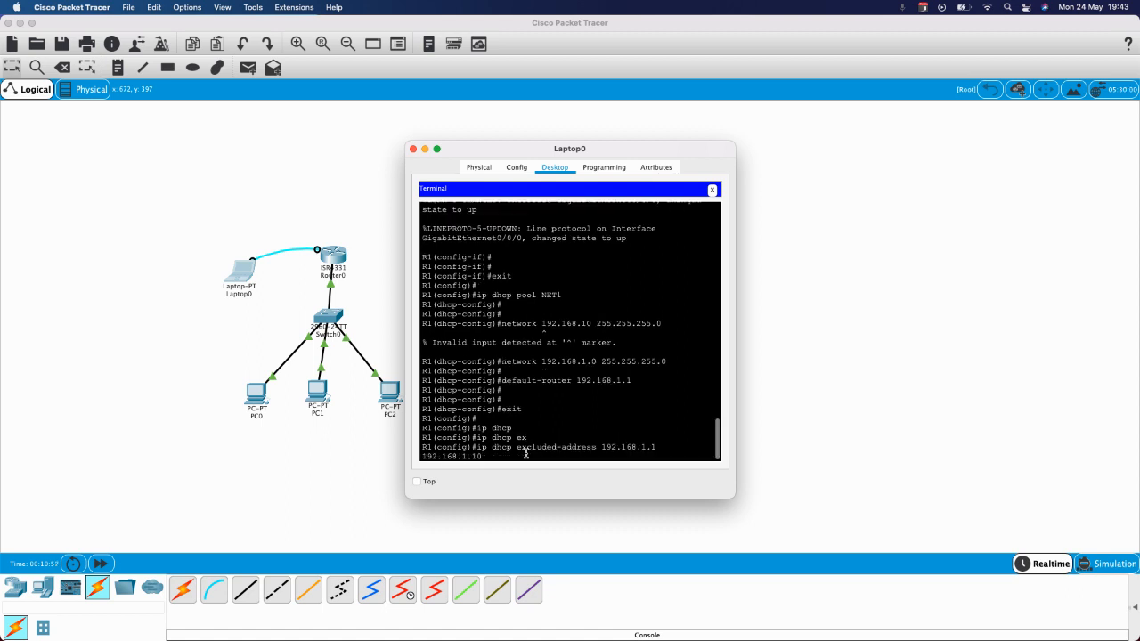
{"action": "key", "text": "Return"}
{"action": "key", "text": "Return"}
{"action": "key", "text": "Return"}
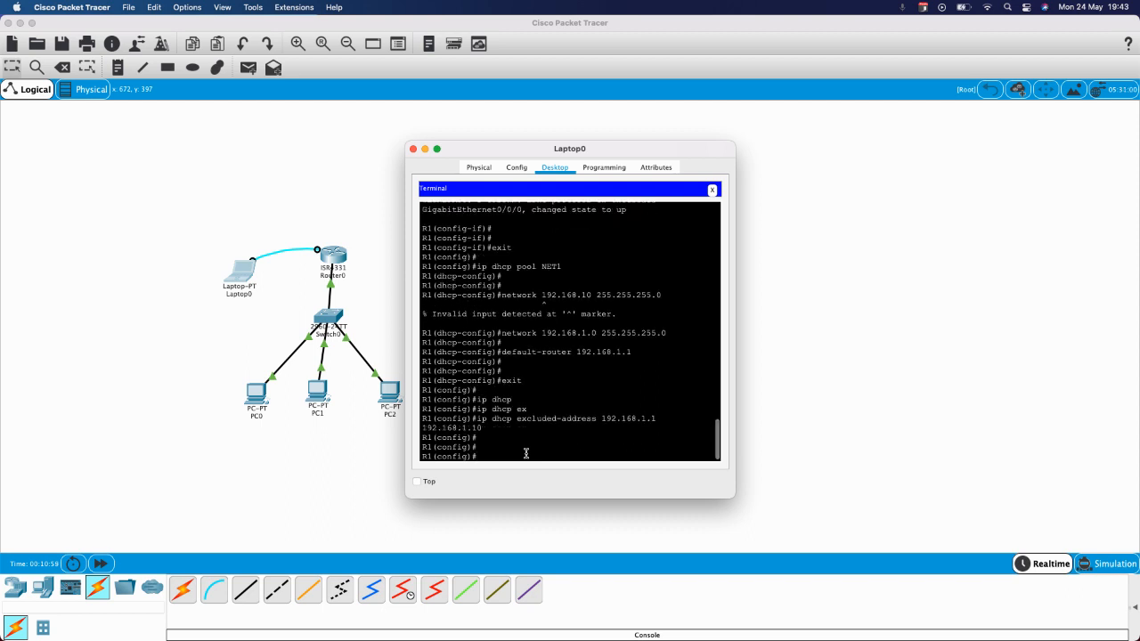
Step: Exit configuration mode and the console session on R1, and re-enter privileged mode with enable
{"action": "type", "text": "exit"}
{"action": "key", "text": "Return"}
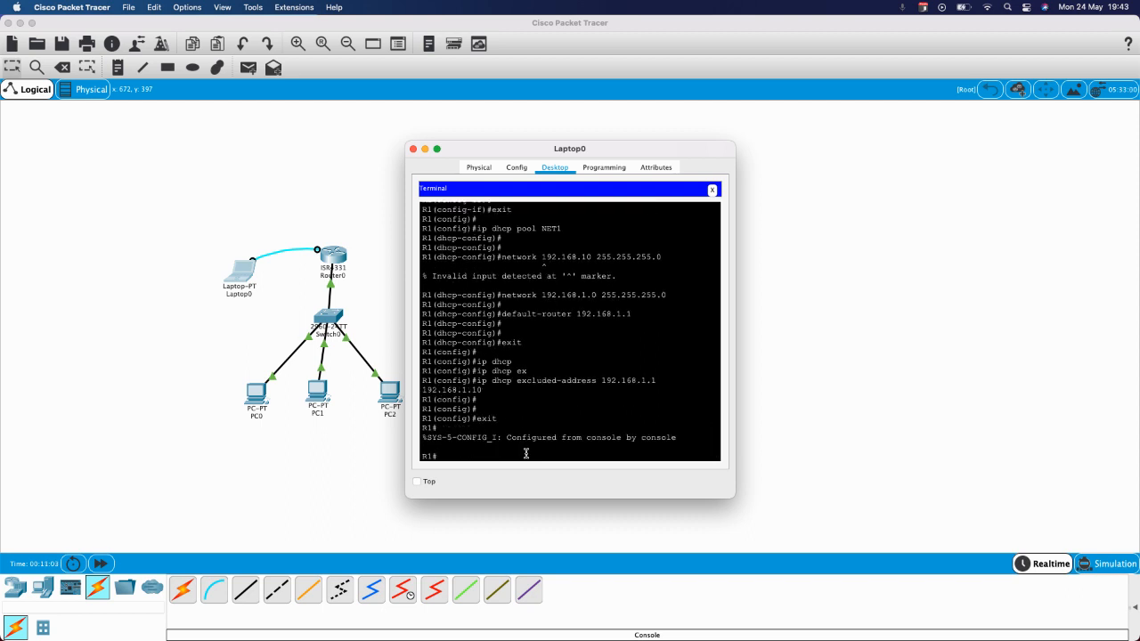
{"action": "type", "text": "exit"}
{"action": "key", "text": "Return"}
{"action": "key", "text": "Return"}
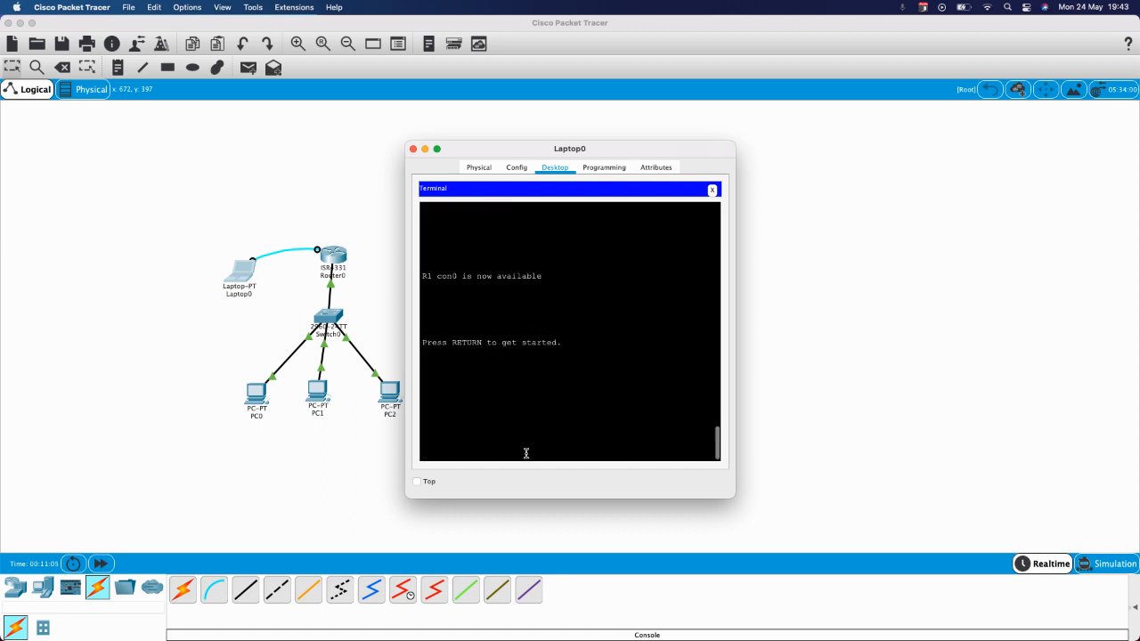
{"action": "type", "text": "enable"}
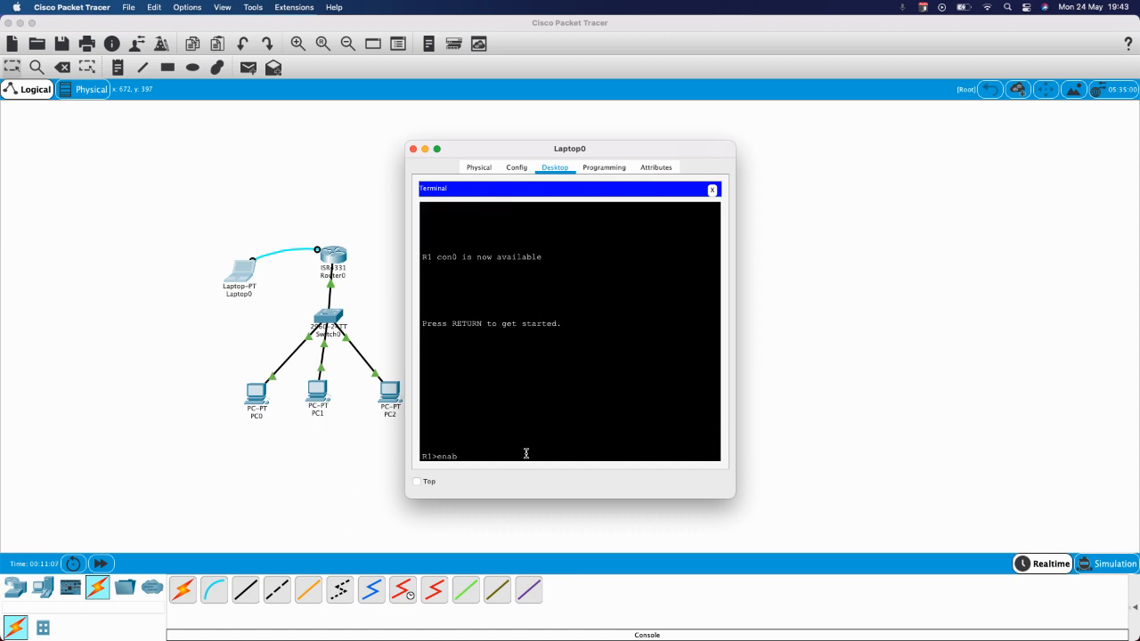
{"action": "key", "text": "Return"}
Step: Copy R1's running-config to startup-config with the default destination filename, and close the Laptop0 window
{"action": "type", "text": "copy"}
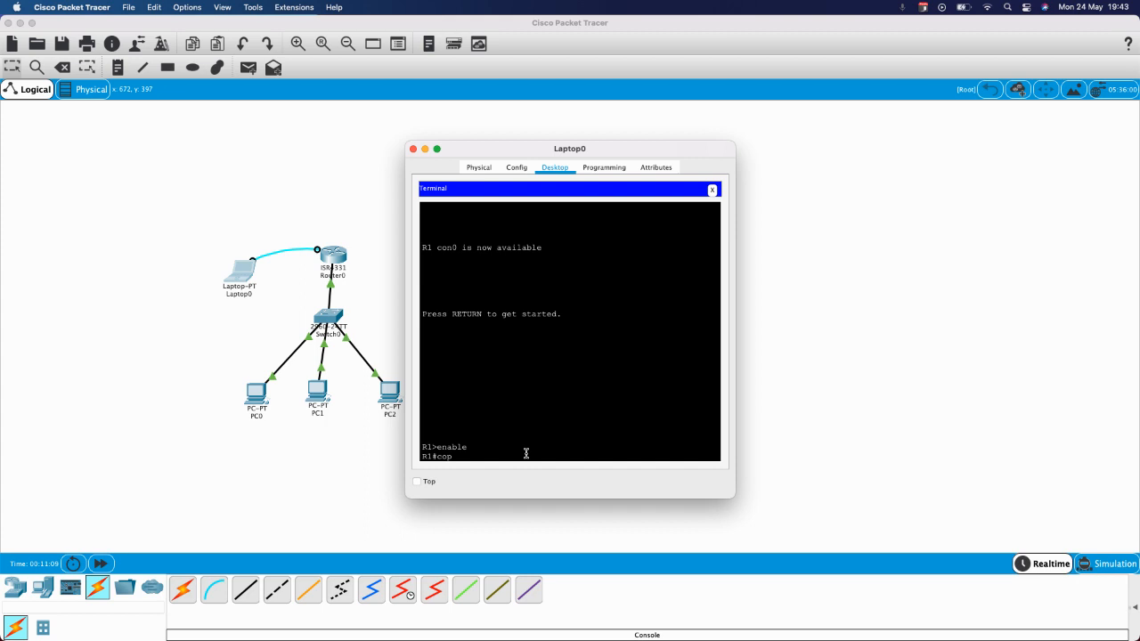
{"action": "key", "text": "Tab"}
{"action": "type", "text": "r"}
{"action": "key", "text": "Tab"}
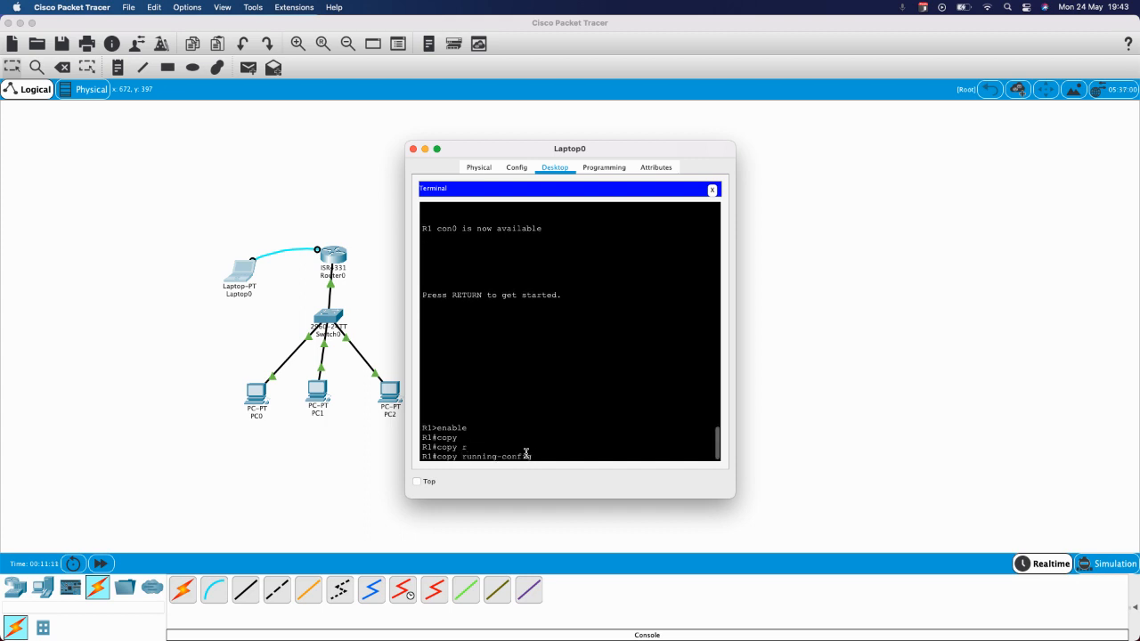
{"action": "type", "text": "st"}
{"action": "key", "text": "Tab"}
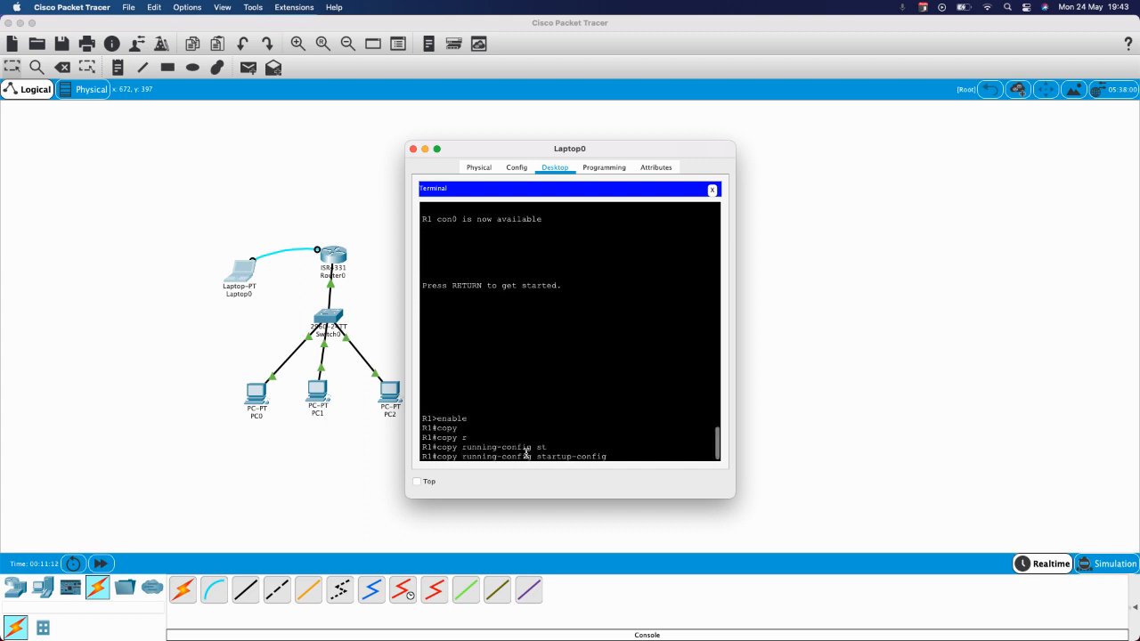
{"action": "key", "text": "Return"}
{"action": "key", "text": "Return"}
{"action": "key", "text": "Return"}
{"action": "key", "text": "Return"}
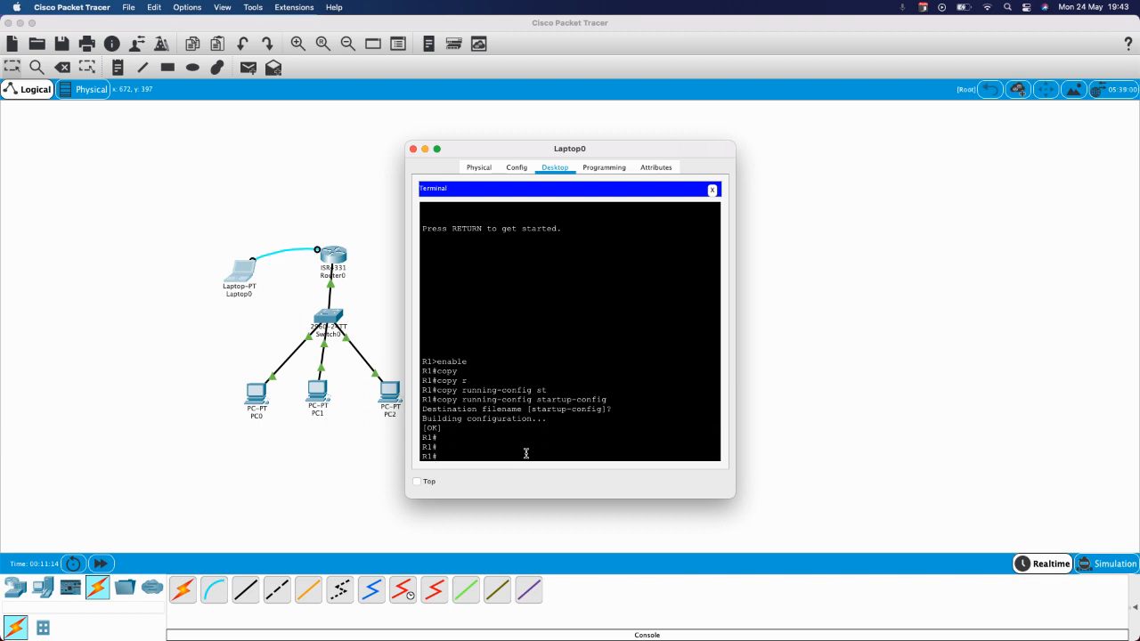
{"action": "key", "text": "Return"}
{"action": "key", "text": "Return"}
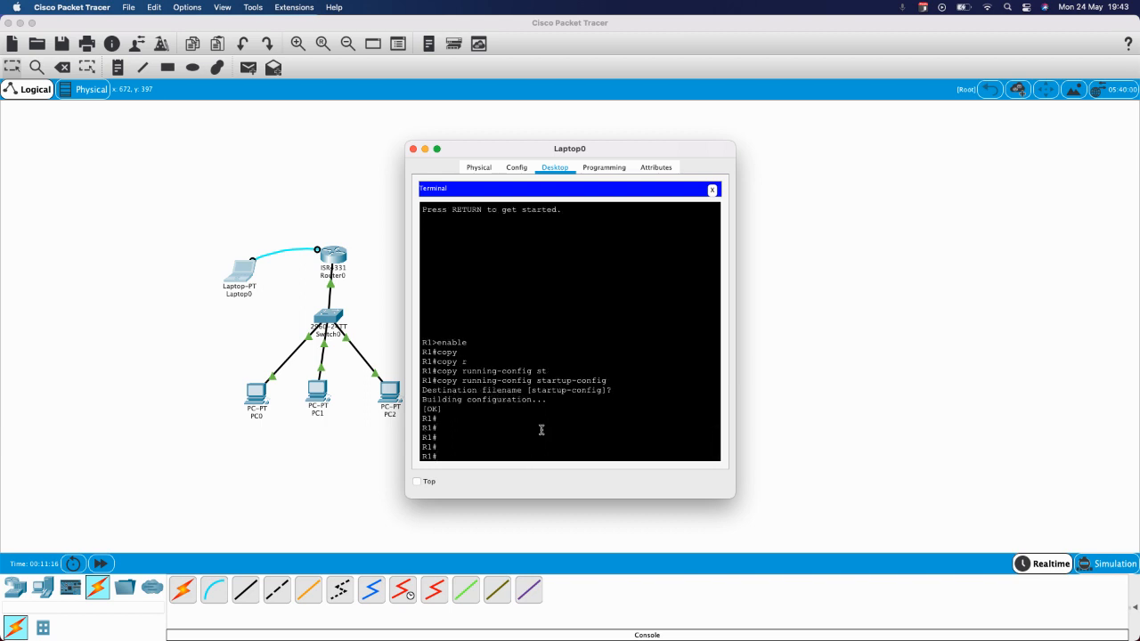
{"action": "left_click", "coordinate": [413, 149]}
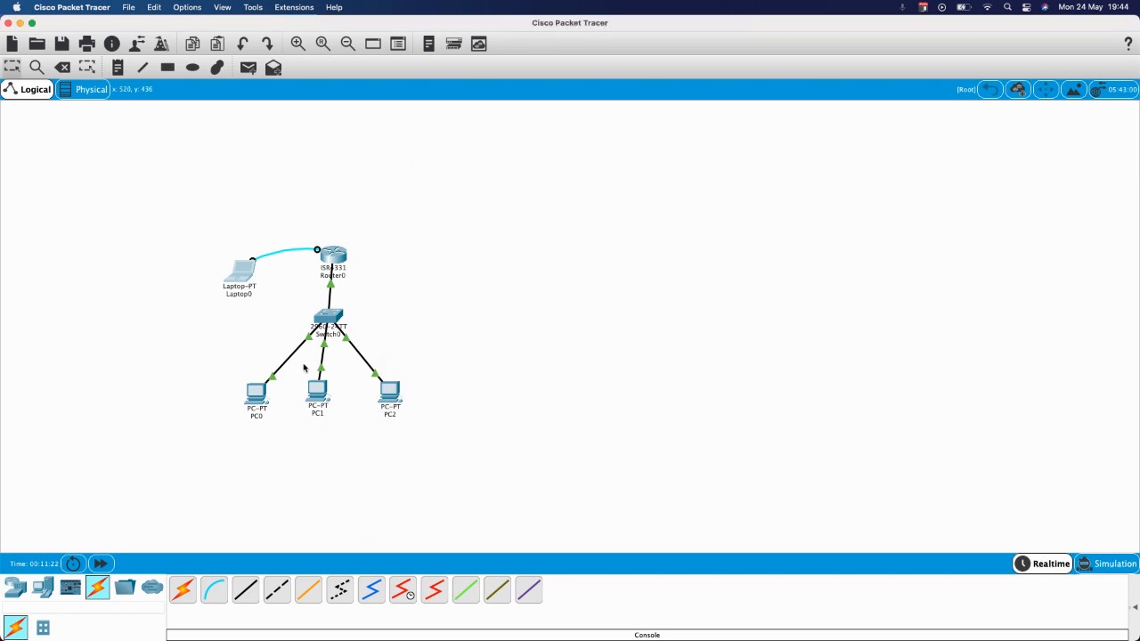
Step: Set the IPv4 configuration of PC0's FastEthernet0 interface to DHCP and close the PC0 window
{"action": "left_click", "coordinate": [260, 397]}
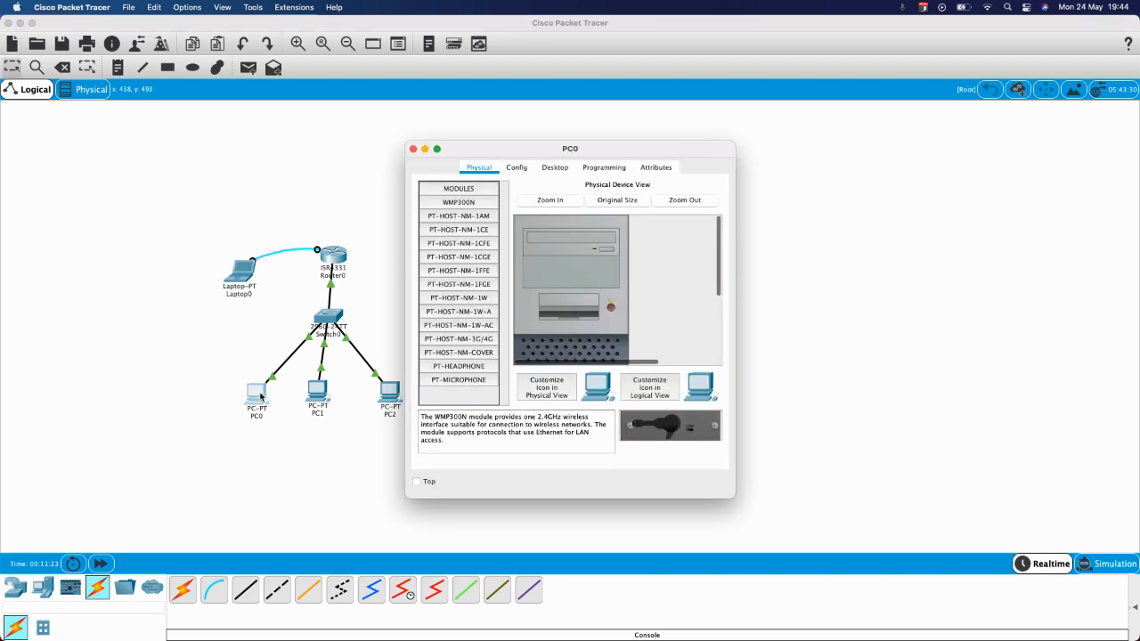
{"action": "left_click", "coordinate": [517, 168]}
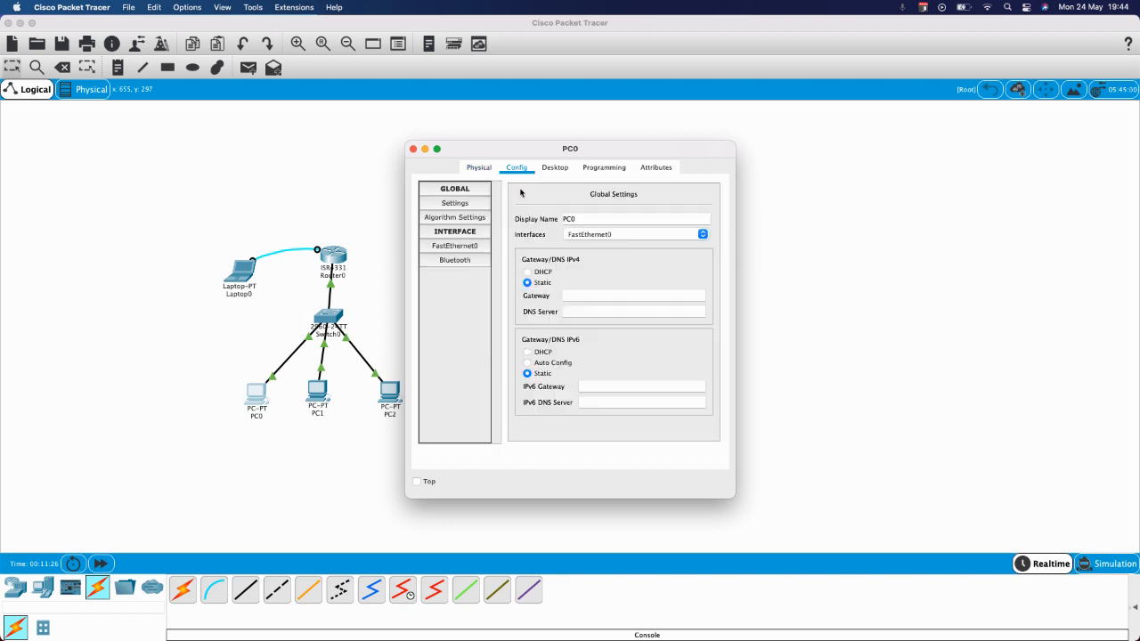
{"action": "left_click", "coordinate": [471, 250]}
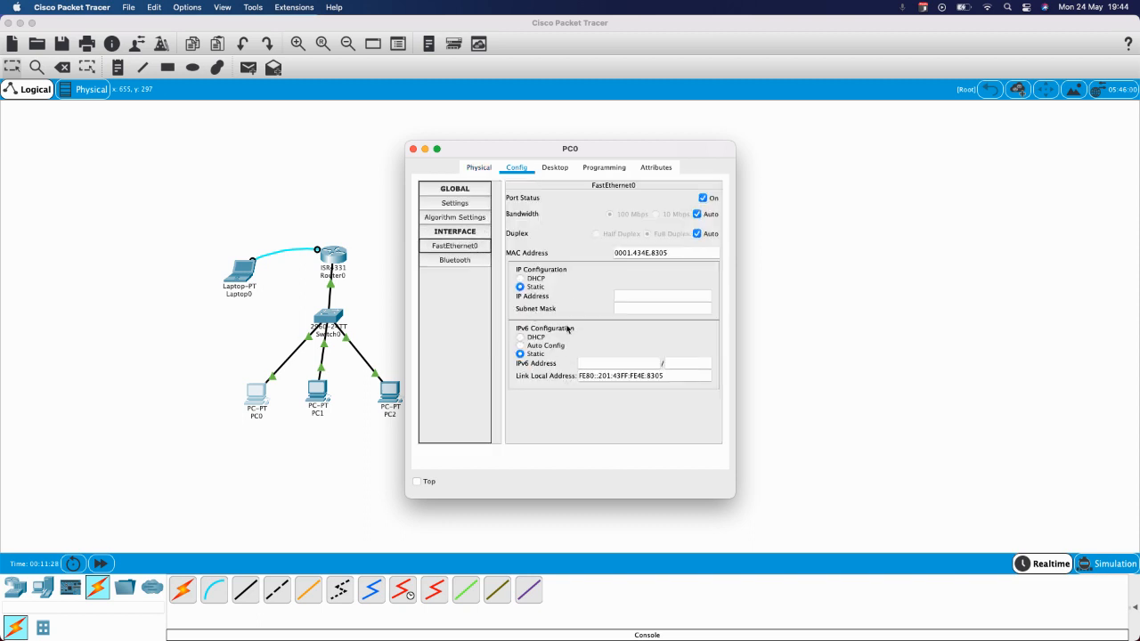
{"action": "left_click", "coordinate": [523, 281]}
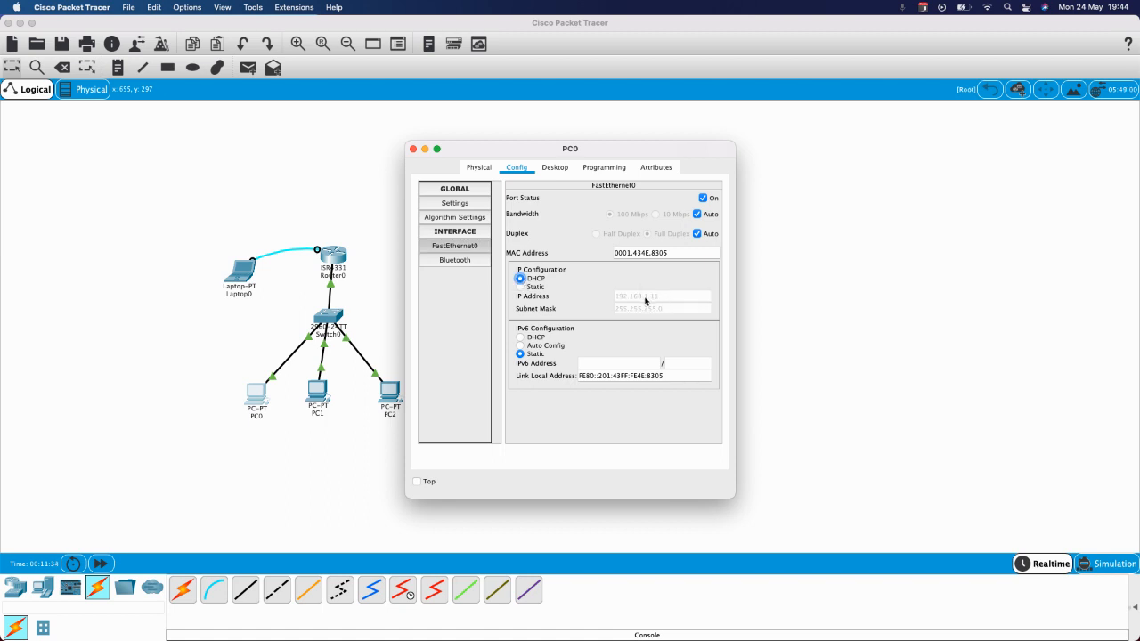
{"action": "left_click", "coordinate": [413, 149]}
Step: Switch PC1's FastEthernet0 interface to DHCP for its IPv4 configuration, and close the PC1 window
{"action": "left_click", "coordinate": [318, 390]}
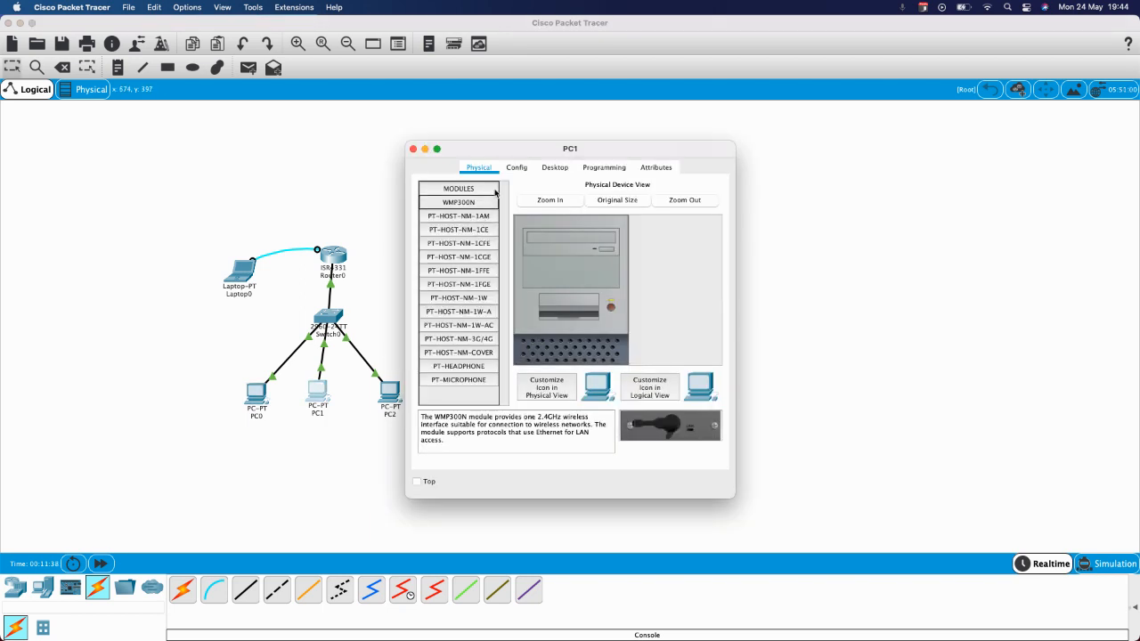
{"action": "left_click", "coordinate": [509, 171]}
{"action": "left_click", "coordinate": [458, 248]}
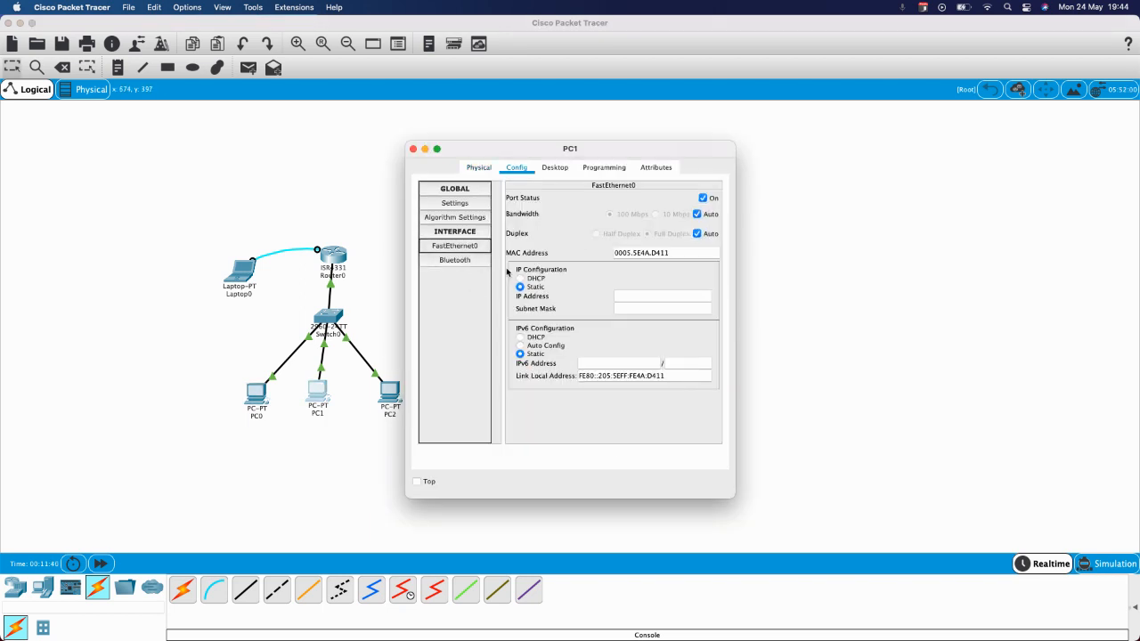
{"action": "left_click", "coordinate": [520, 279]}
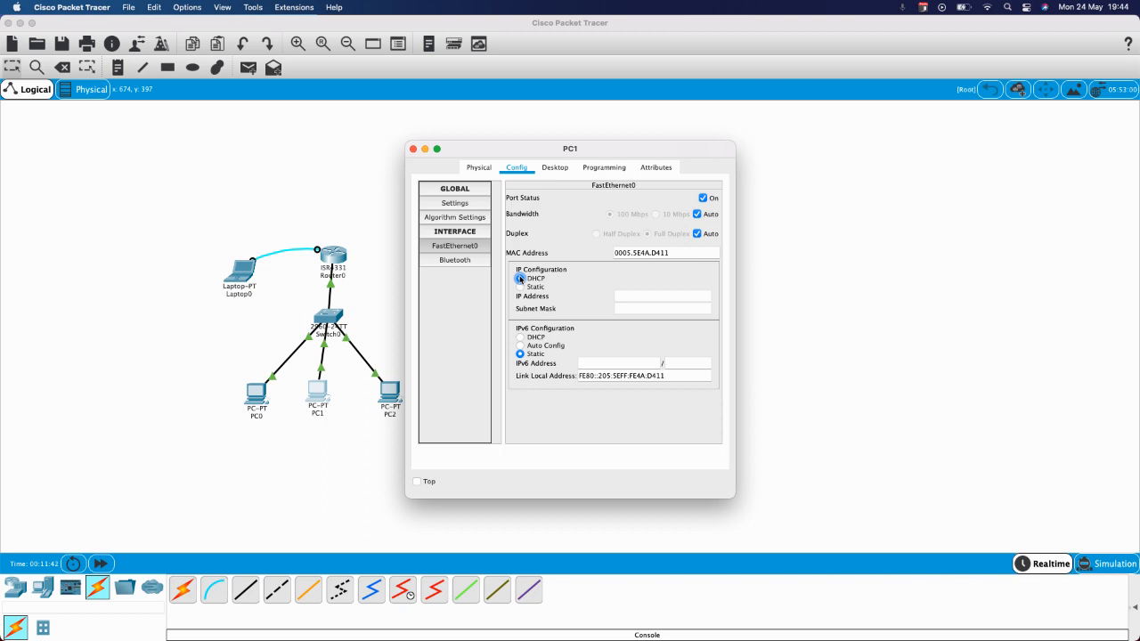
{"action": "left_click", "coordinate": [413, 150]}
Step: Configure PC2's FastEthernet0 interface to obtain its IPv4 address through DHCP, and close the PC2 window
{"action": "left_click", "coordinate": [390, 392]}
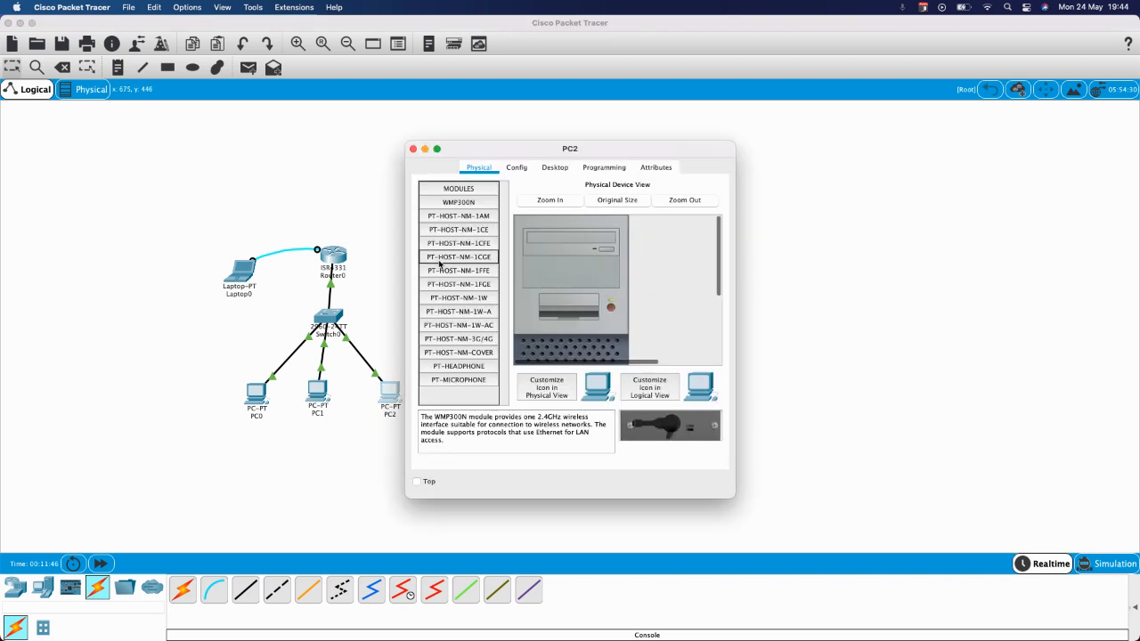
{"action": "left_click", "coordinate": [505, 168]}
{"action": "left_click", "coordinate": [458, 249]}
{"action": "left_click", "coordinate": [521, 279]}
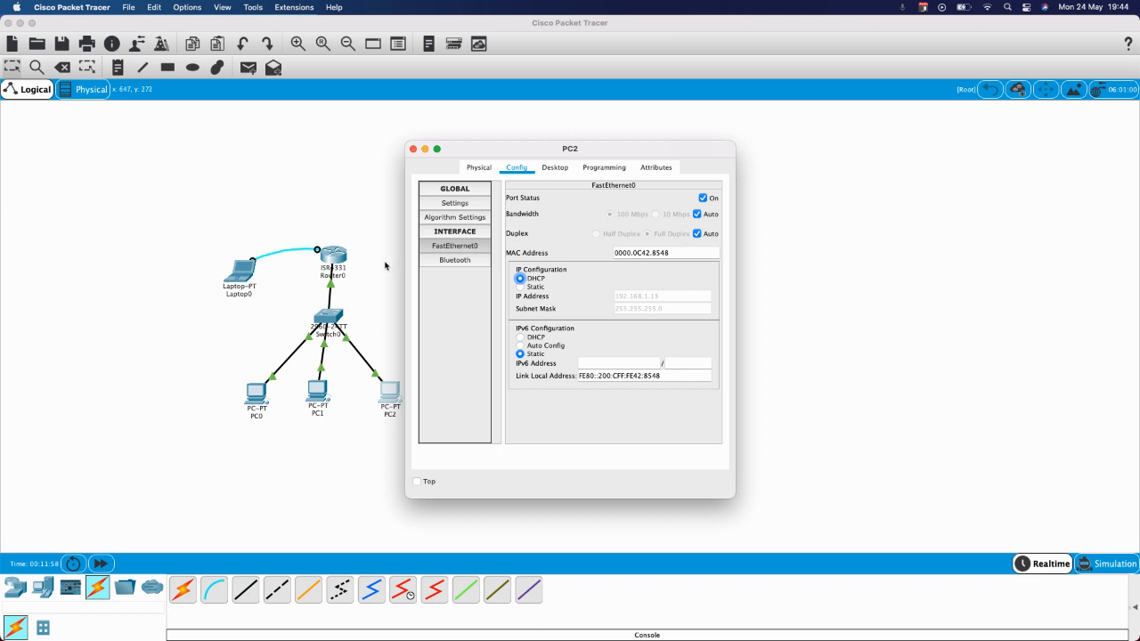
{"action": "left_click", "coordinate": [412, 149]}
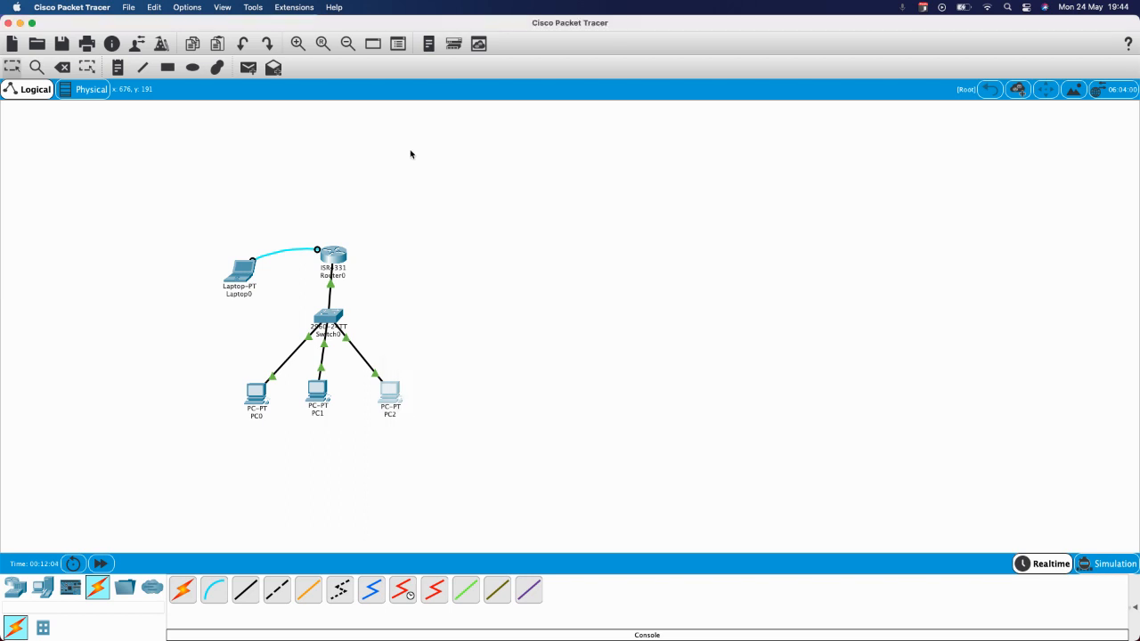